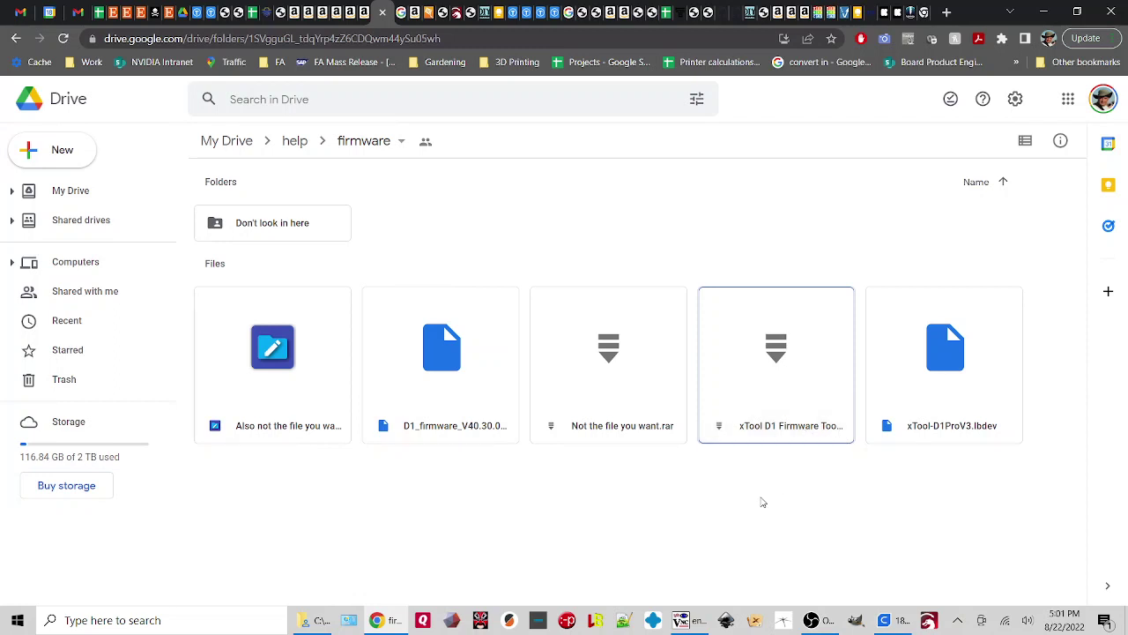
# Download xTool D1 Firmware Tool.zip from Google Drive past the virus-scan warning into Downloads.
pyautogui.click(815, 362)
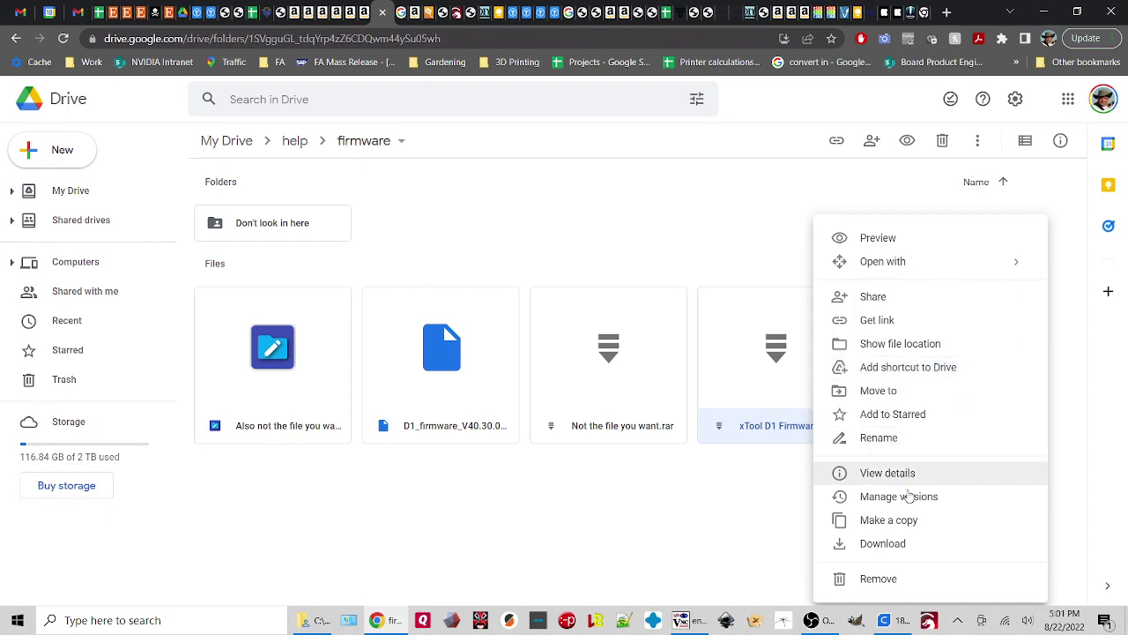
pyautogui.click(887, 544)
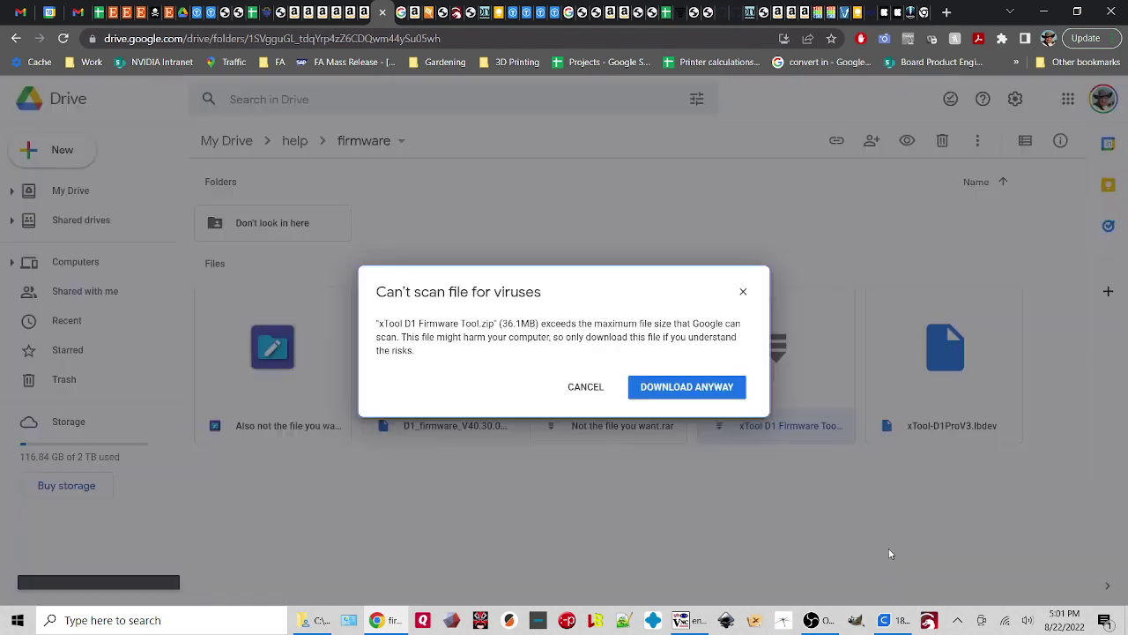
pyautogui.click(678, 397)
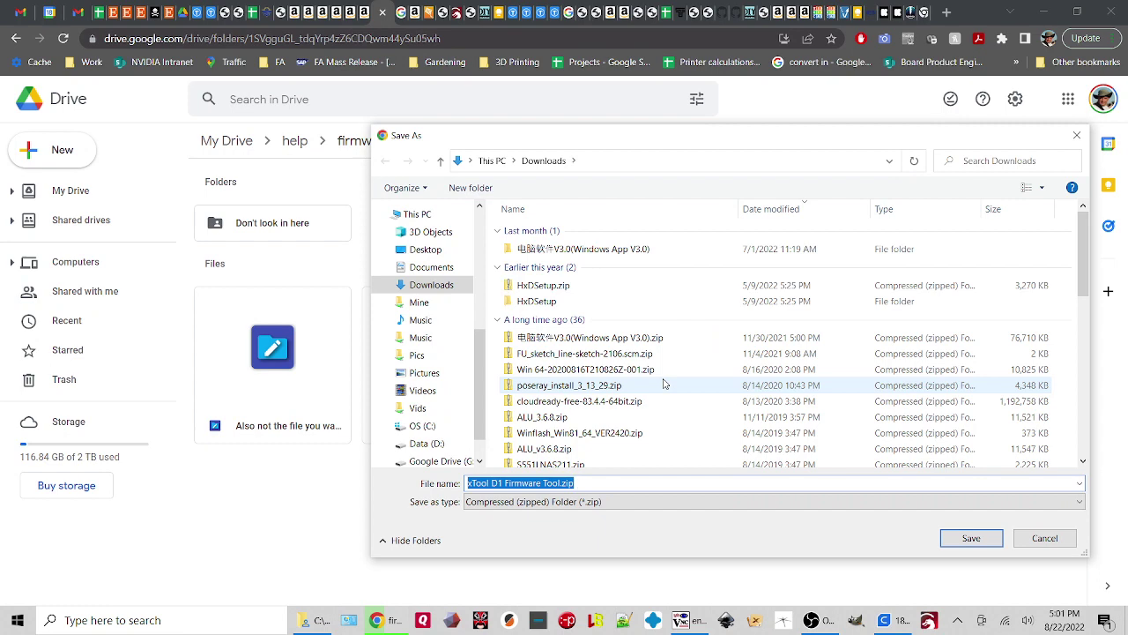
pyautogui.click(971, 538)
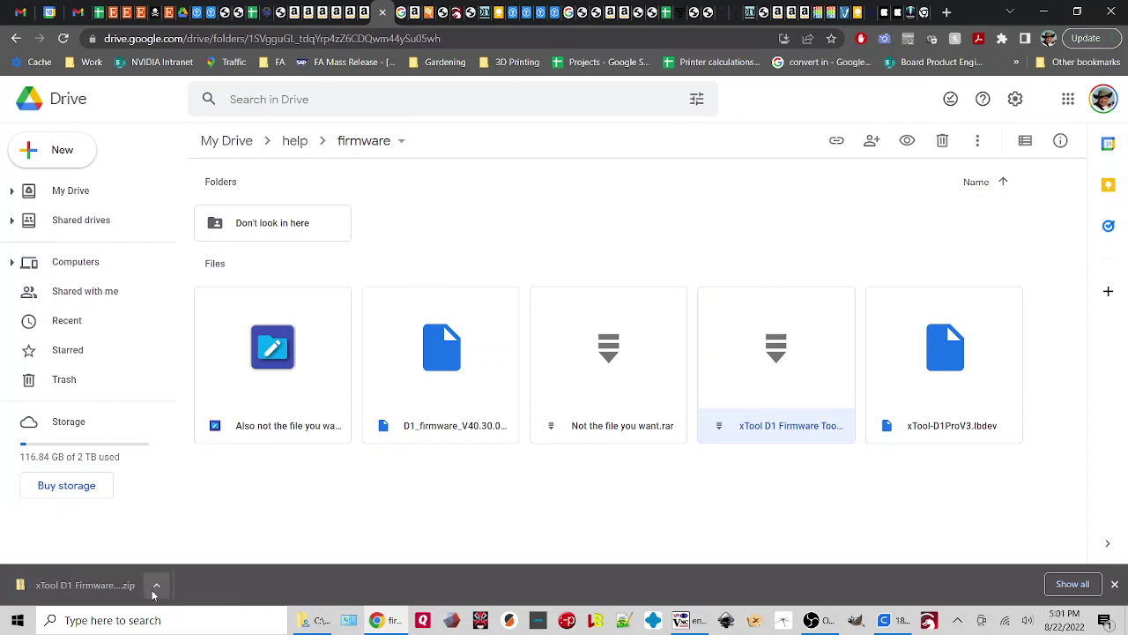
# Show the downloaded zip in the Downloads folder, cancelling an accidental rename.
pyautogui.click(156, 585)
pyautogui.click(226, 535)
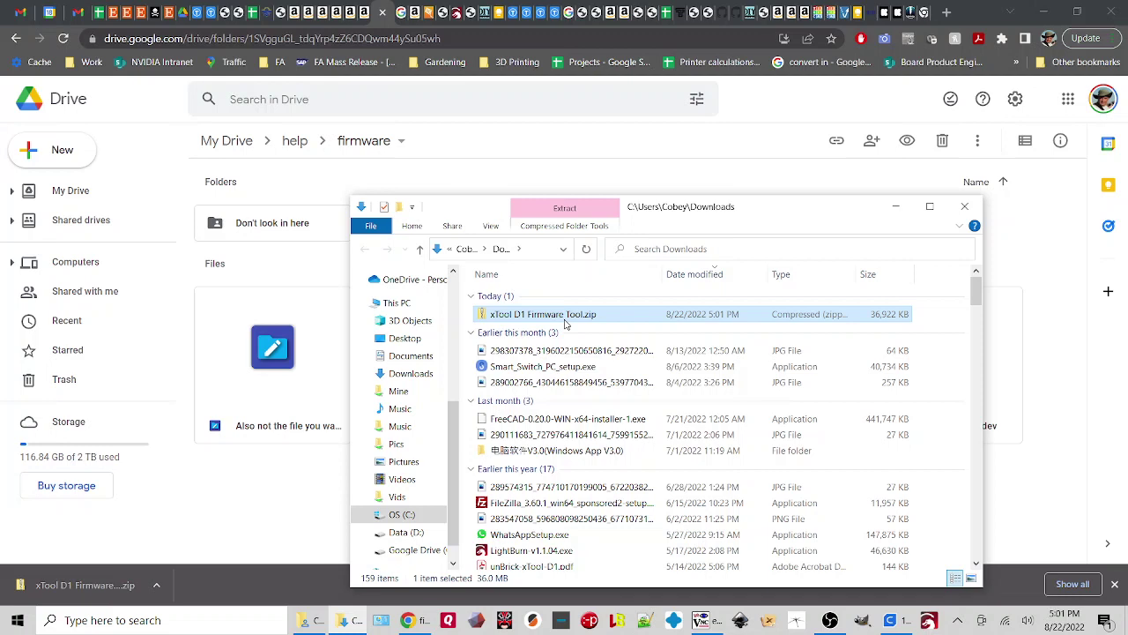
pyautogui.click(569, 316)
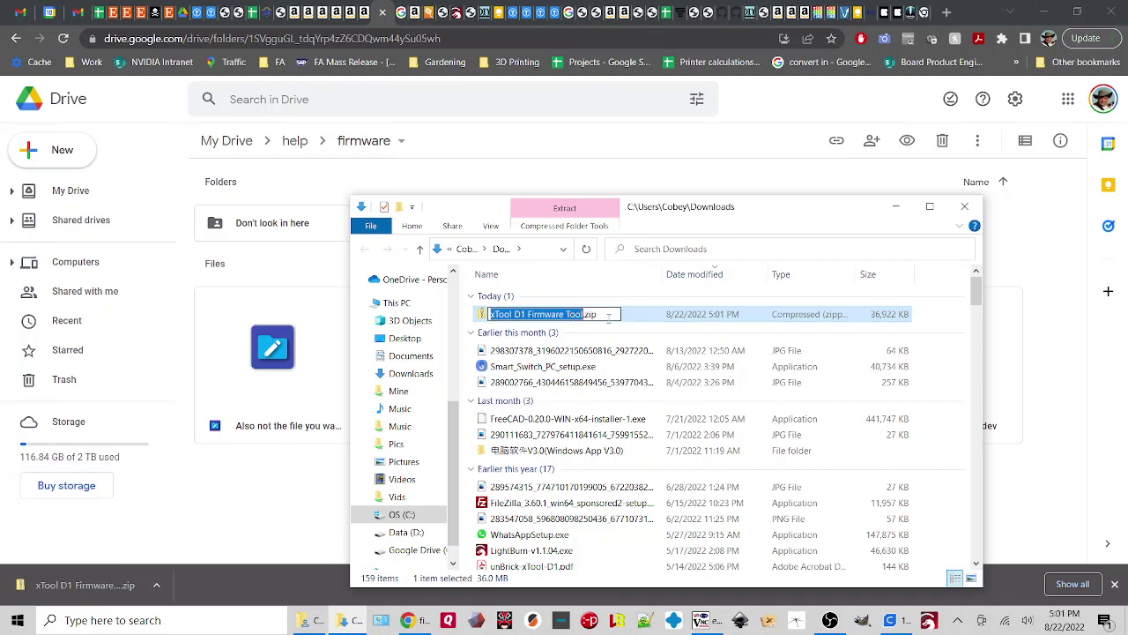
pyautogui.rightClick(503, 315)
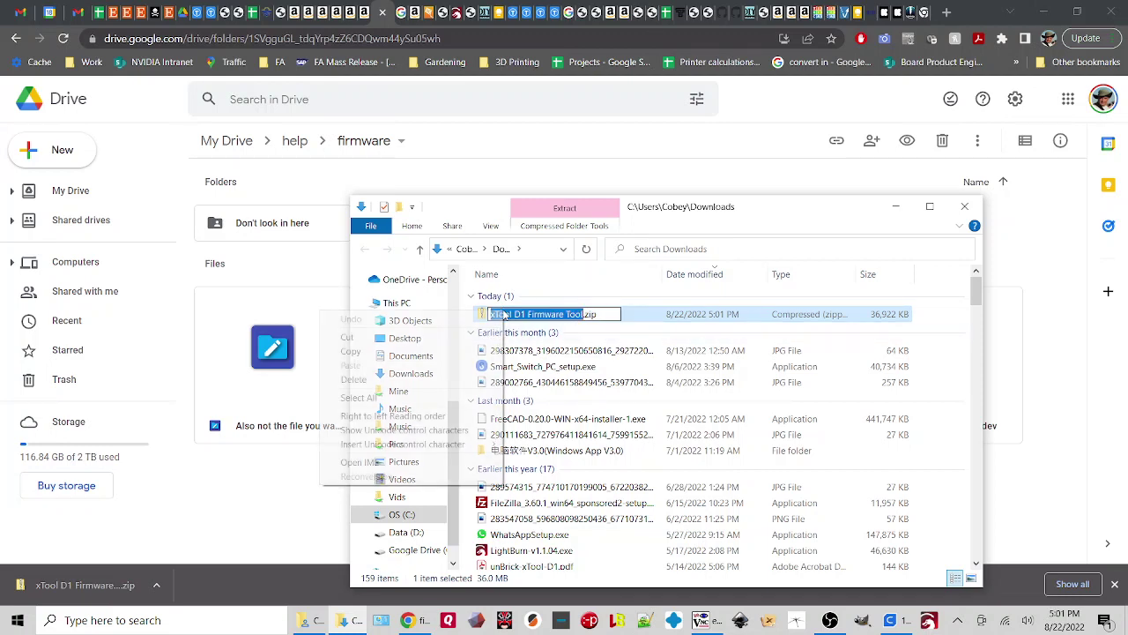
pyautogui.click(615, 350)
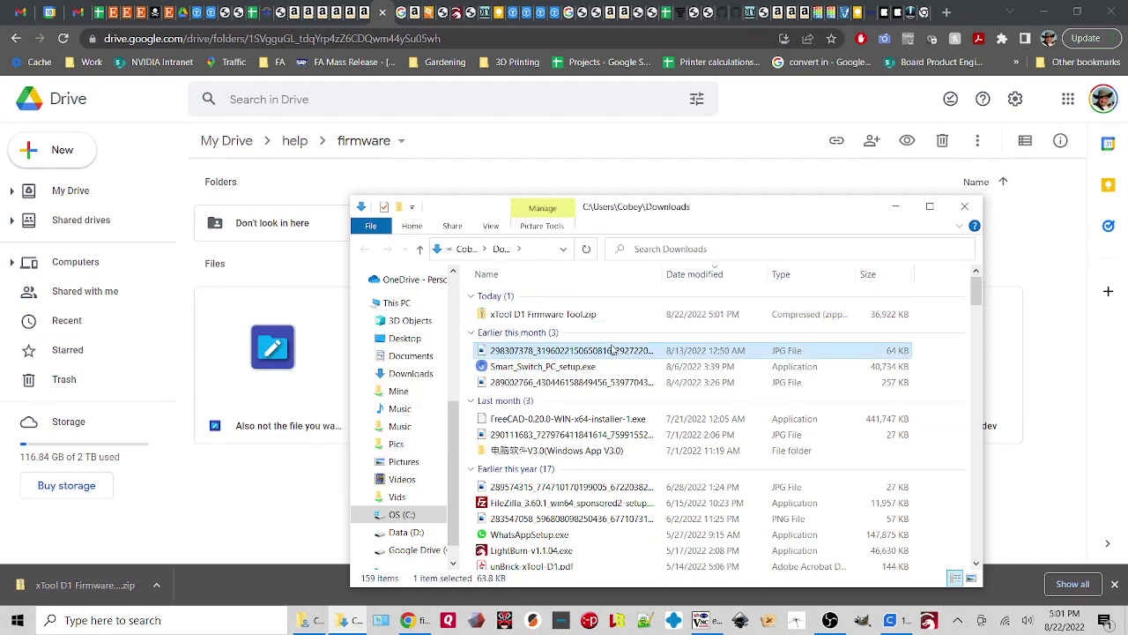
# Choose Extract All for xTool D1 Firmware Tool.zip.
pyautogui.click(560, 316)
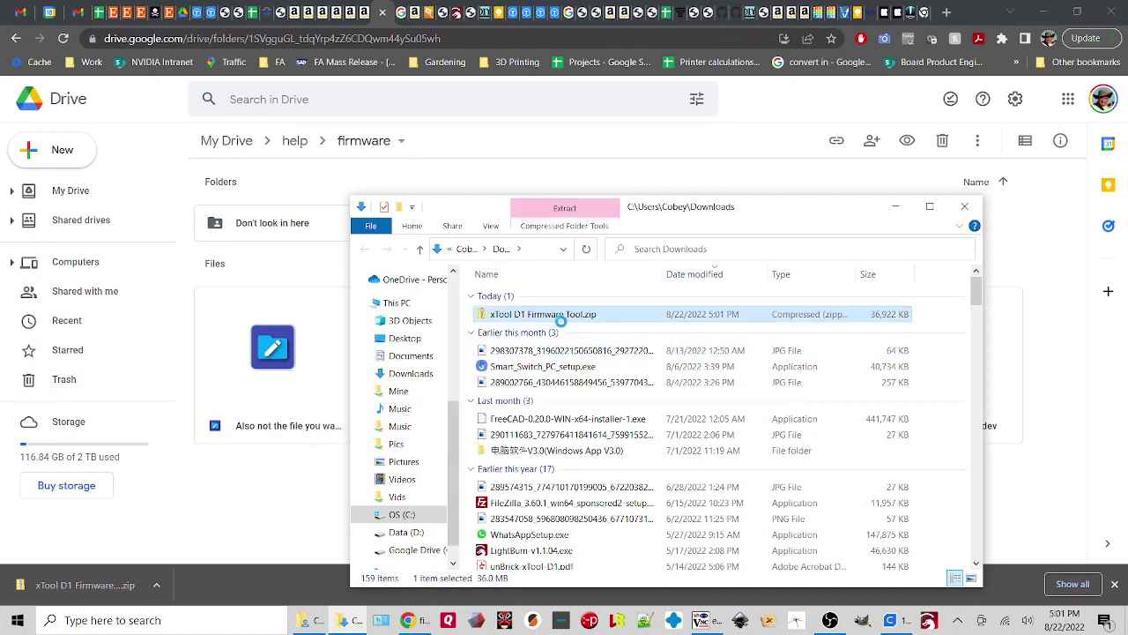
pyautogui.rightClick(559, 315)
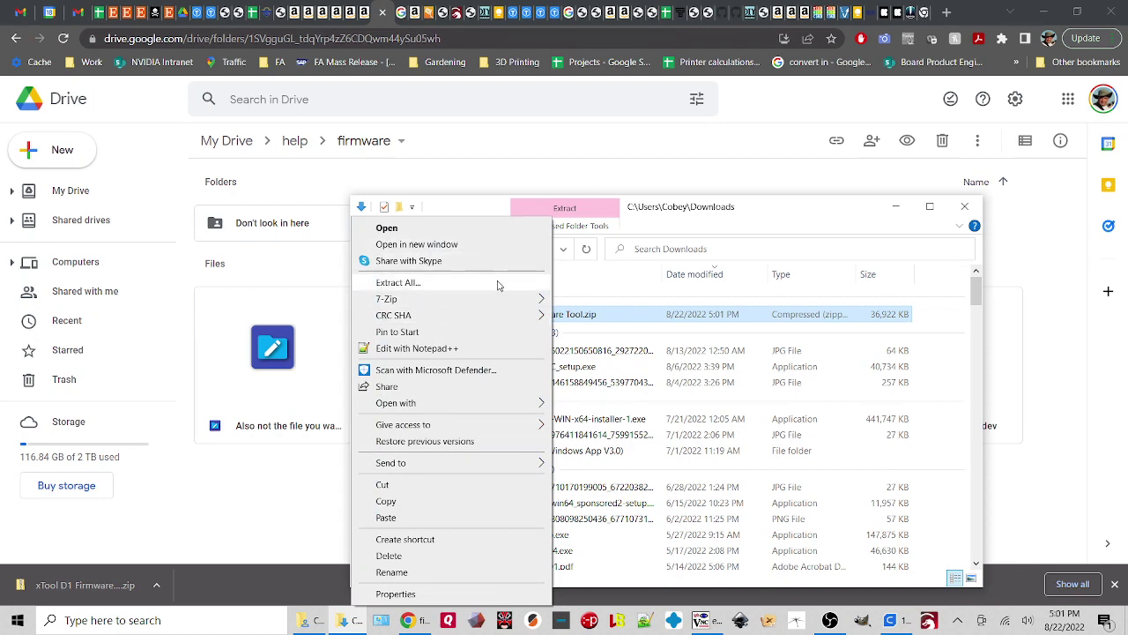
pyautogui.click(398, 282)
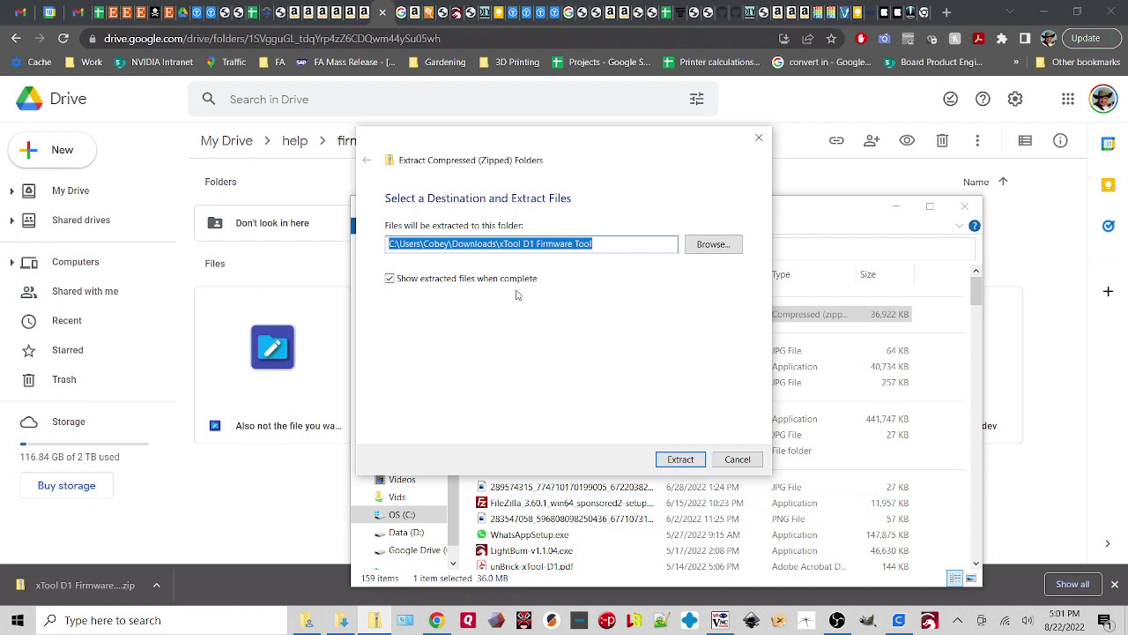
# Extract all 132 items into a new xTool D1 Firmware Tool folder in Downloads.
pyautogui.click(679, 460)
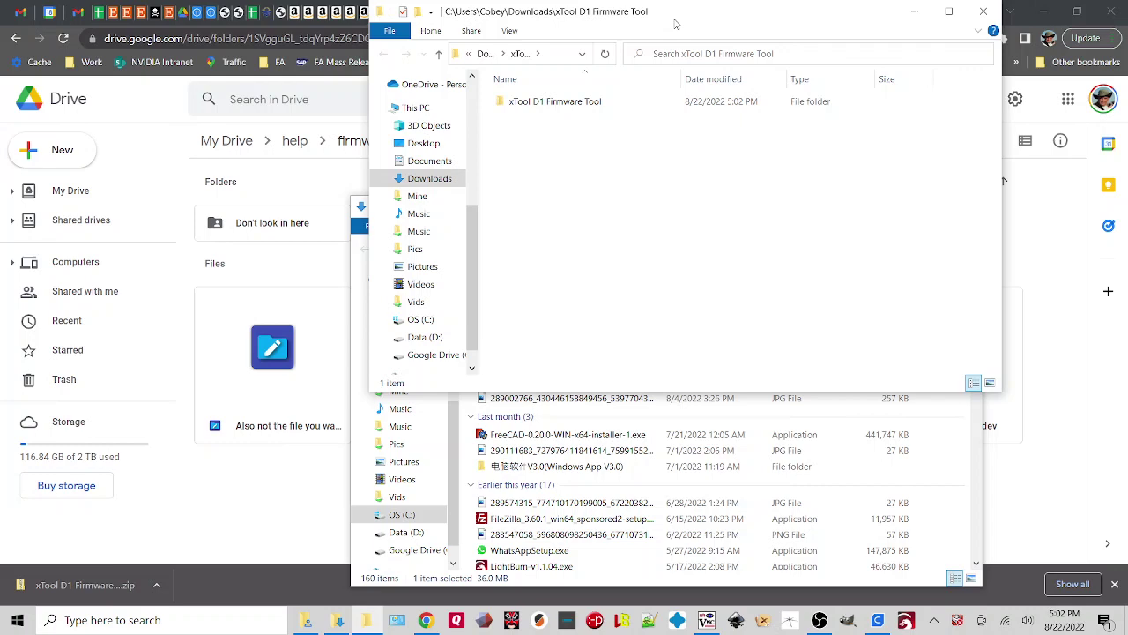
# Open the extracted xTool D1 Firmware Tool folder and select xTool D1 Firmware Tool.exe.
pyautogui.moveTo(675, 18); pyautogui.dragTo(333, 72)
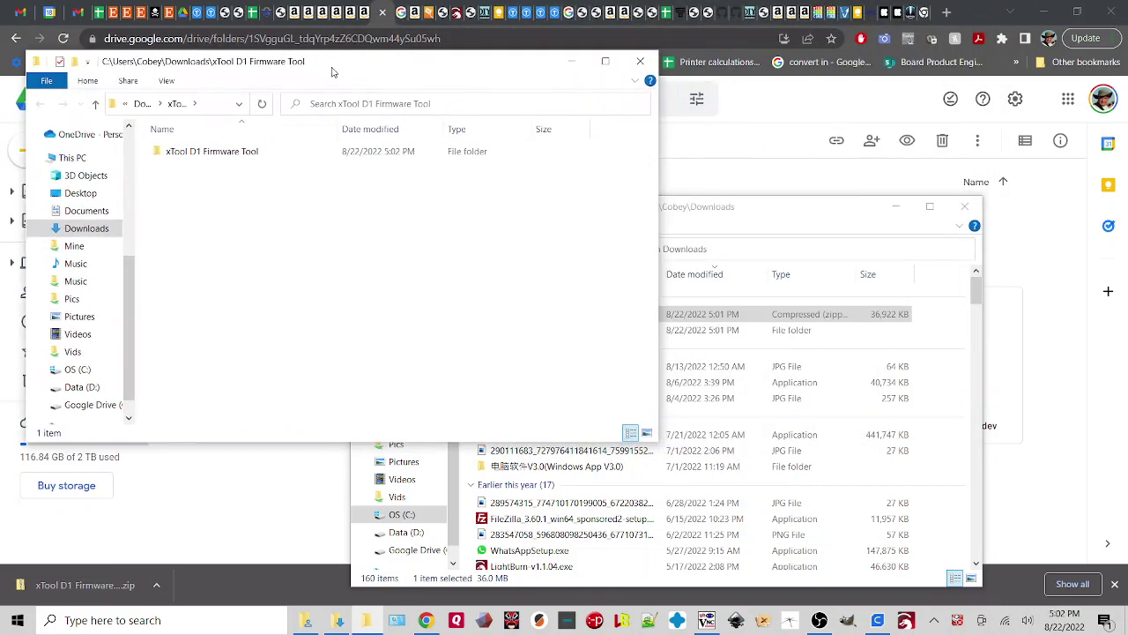
pyautogui.click(701, 216)
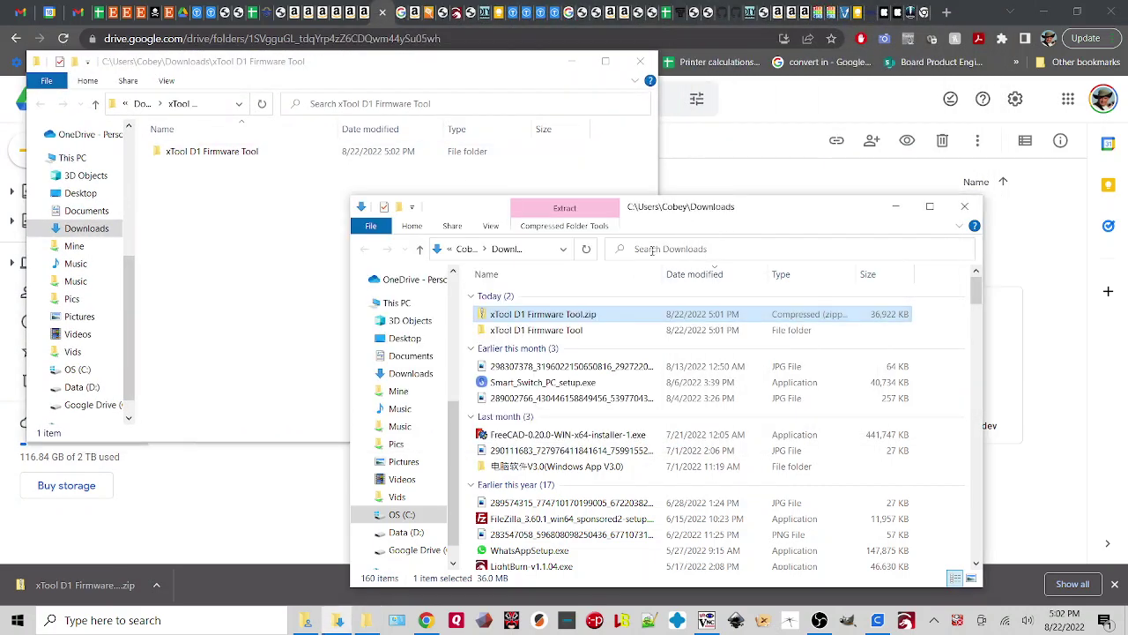
pyautogui.click(220, 155)
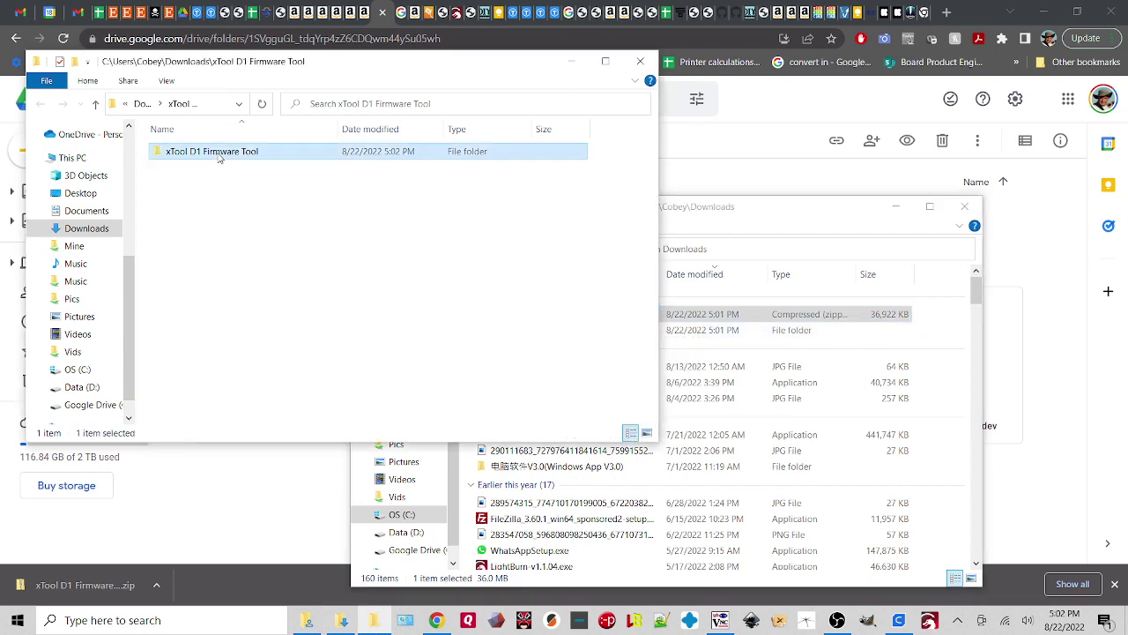
pyautogui.doubleClick(219, 155)
pyautogui.scroll(-10, 262, 297)
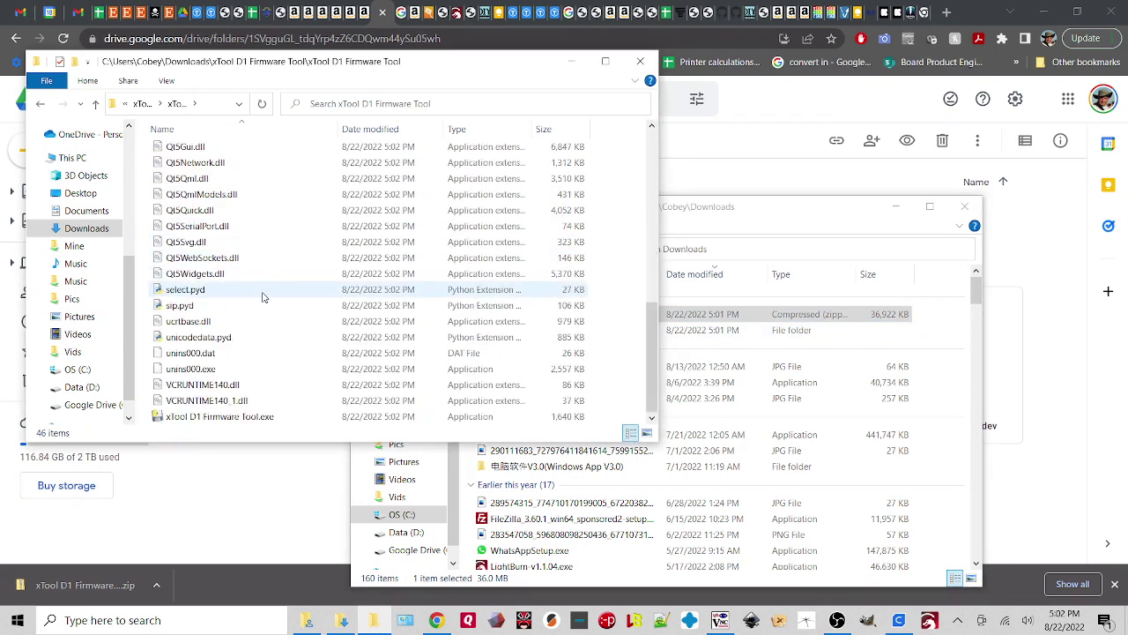
pyautogui.click(309, 409)
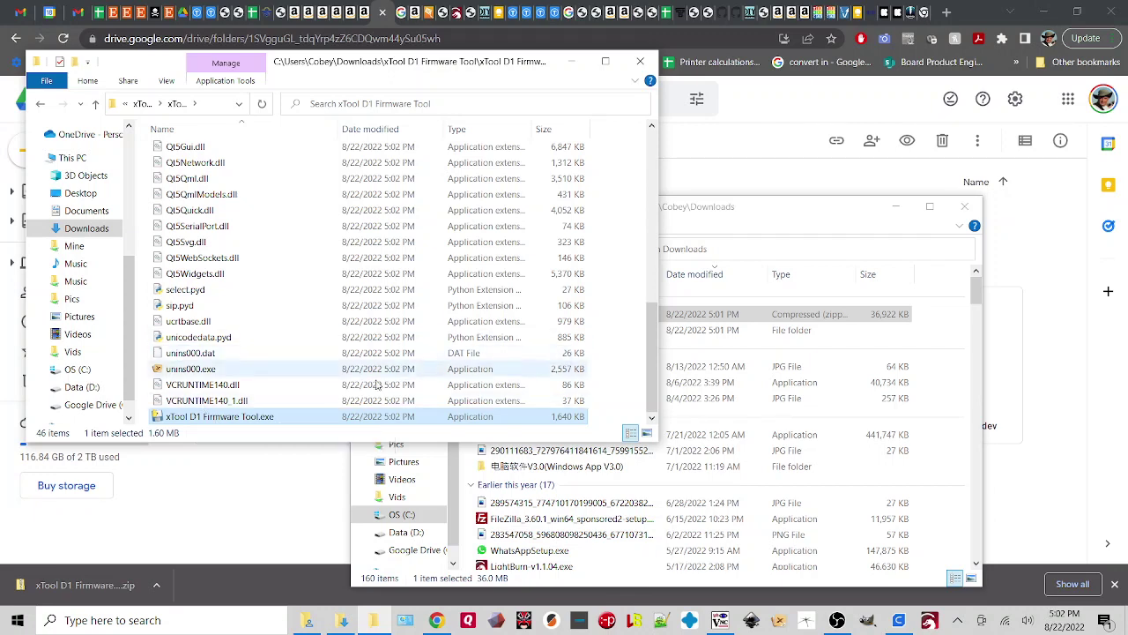
# Launch xTool D1 Firmware Tool.exe, letting it past SmartScreen with Run anyway.
pyautogui.doubleClick(227, 417)
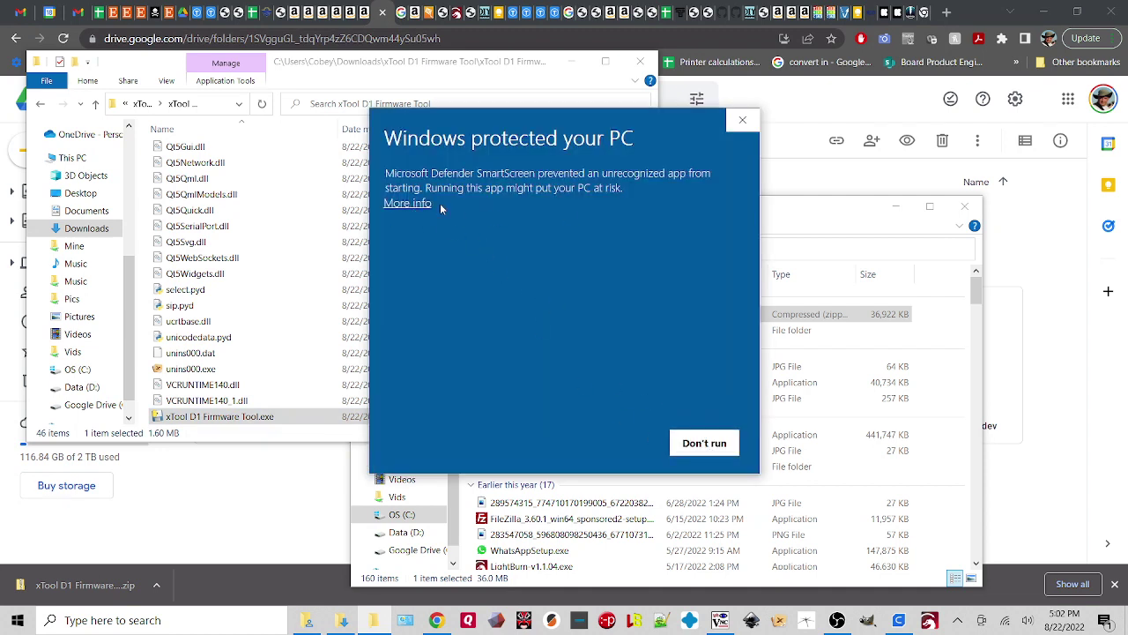
pyautogui.click(405, 204)
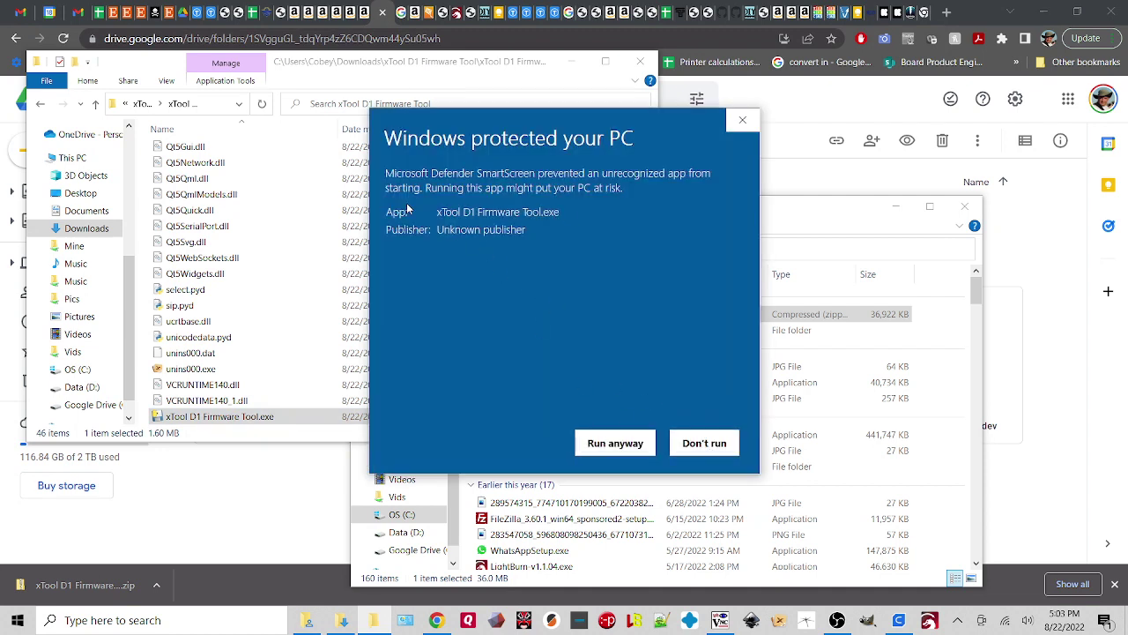
pyautogui.click(586, 443)
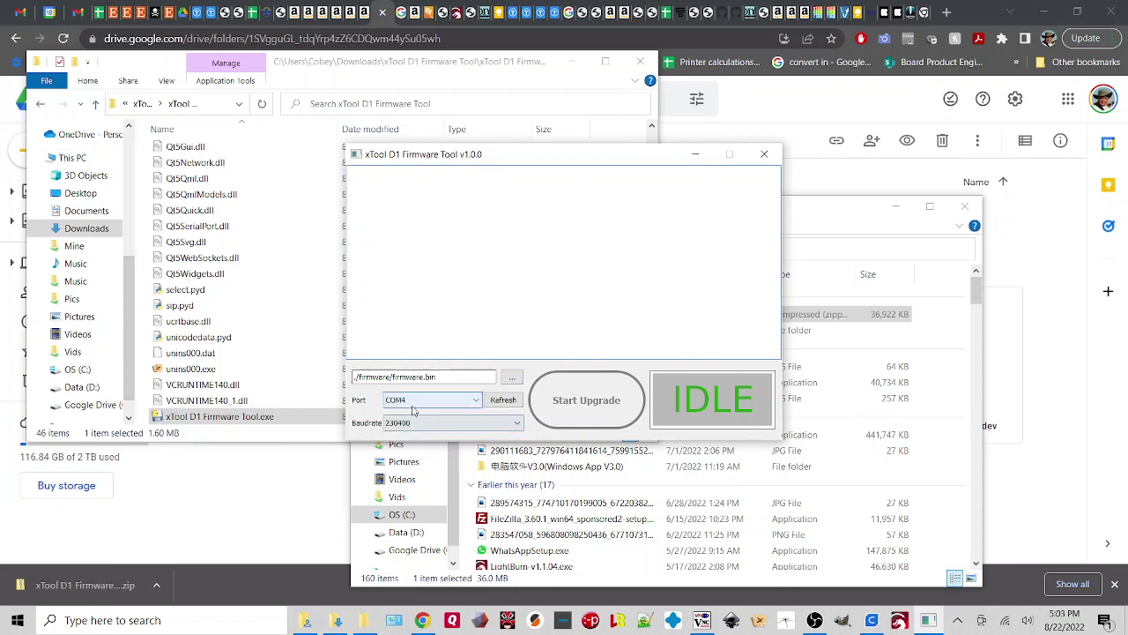
# Load D1_firmware_V40.30.006.01B5_20220708.bin from the firmware folder as the firmware file.
pyautogui.click(514, 377)
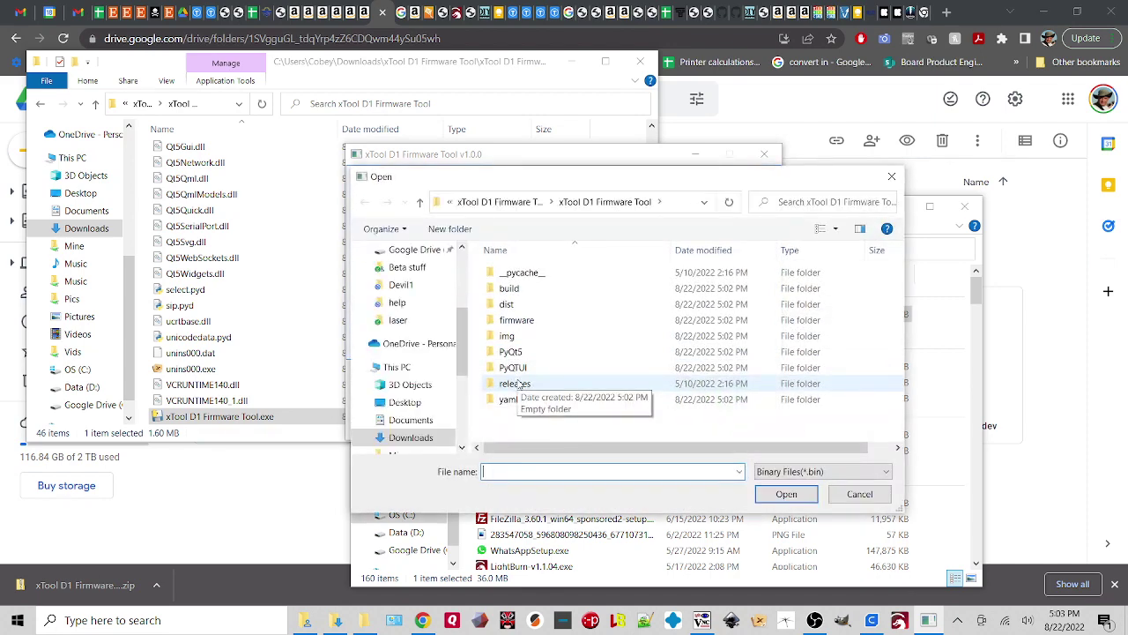
pyautogui.click(561, 326)
pyautogui.doubleClick(561, 326)
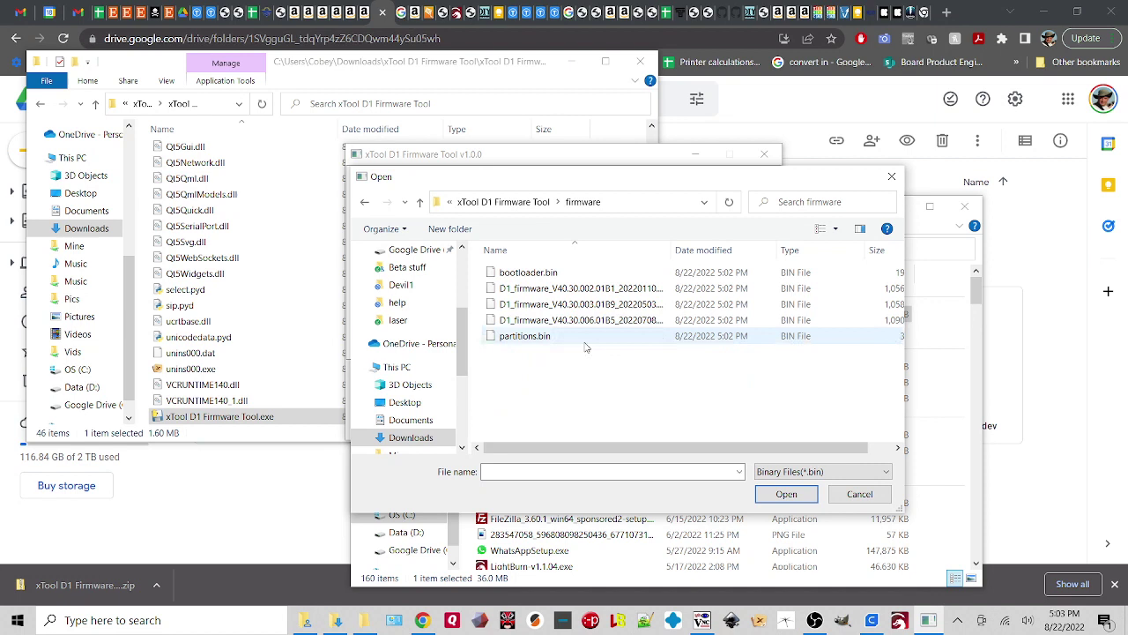
pyautogui.click(626, 325)
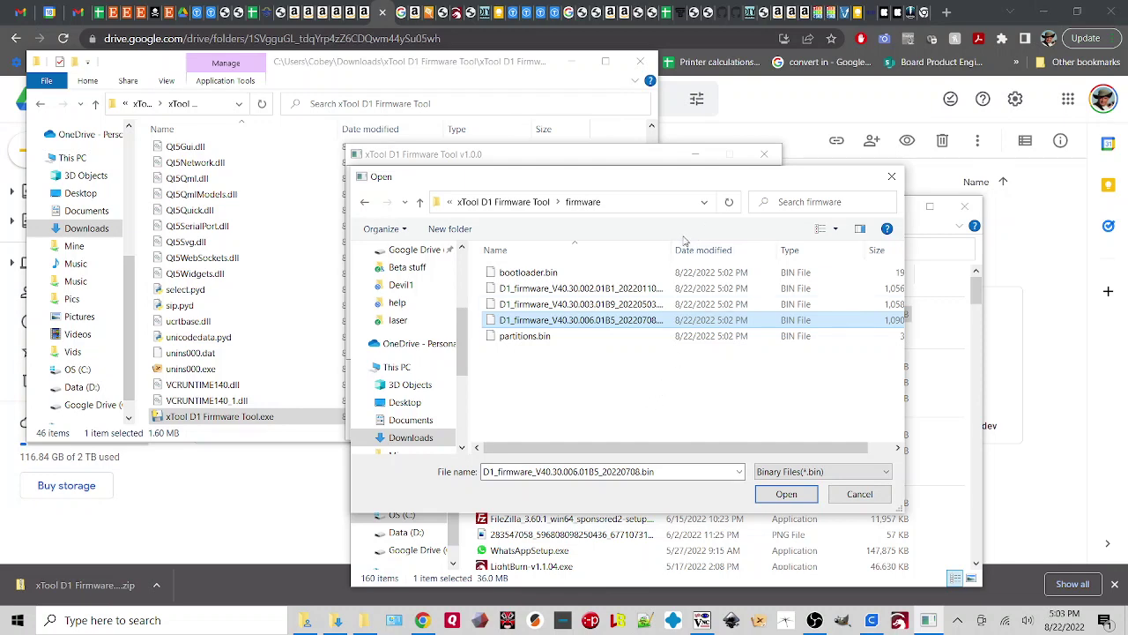
pyautogui.moveTo(673, 250); pyautogui.dragTo(772, 263)
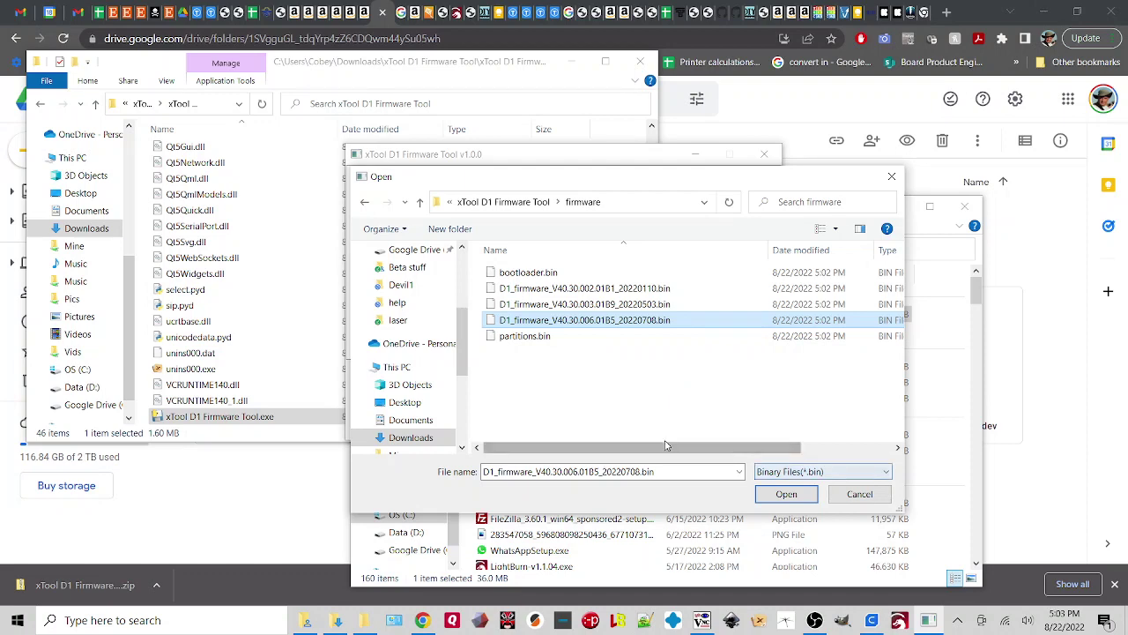
pyautogui.click(787, 493)
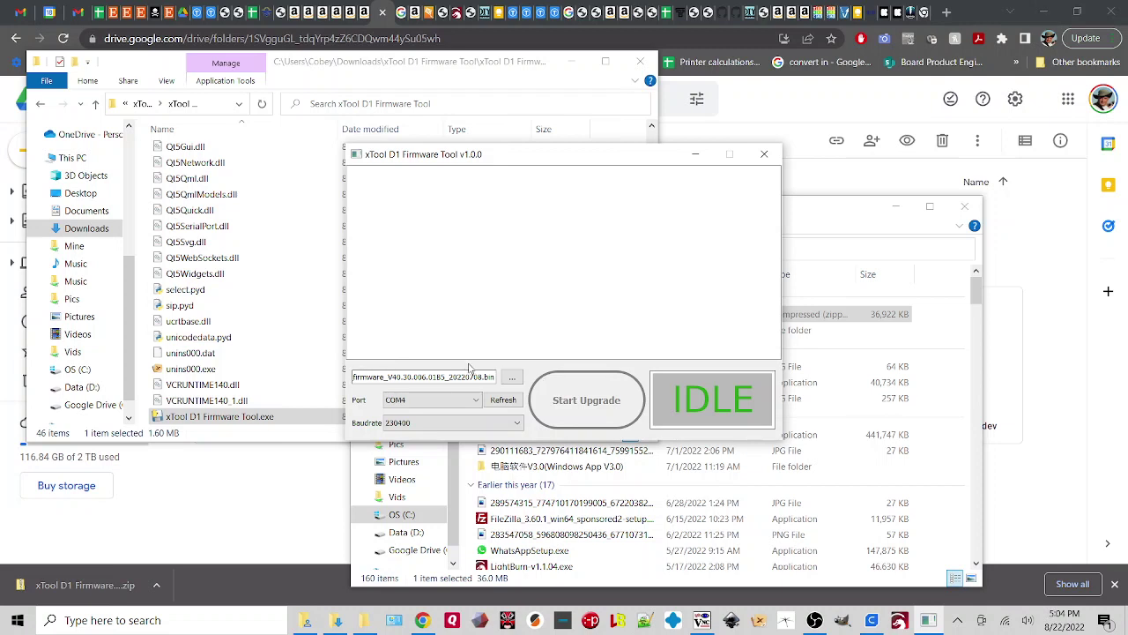
# Keep baud rate 230400 and start the firmware upgrade over COM4.
pyautogui.click(517, 423)
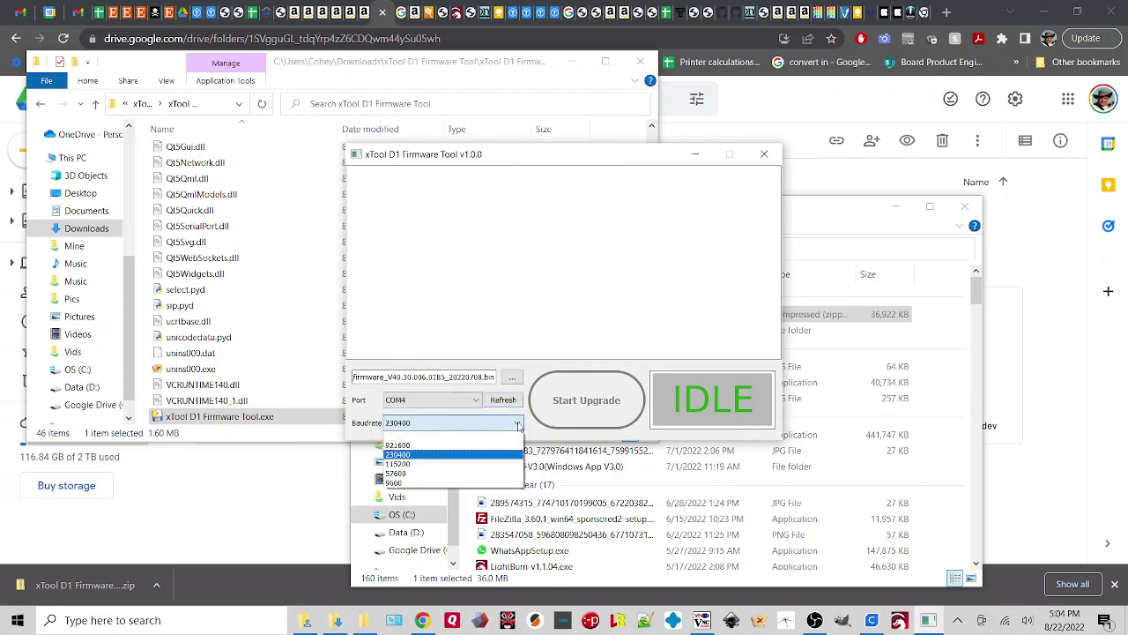
pyautogui.click(517, 425)
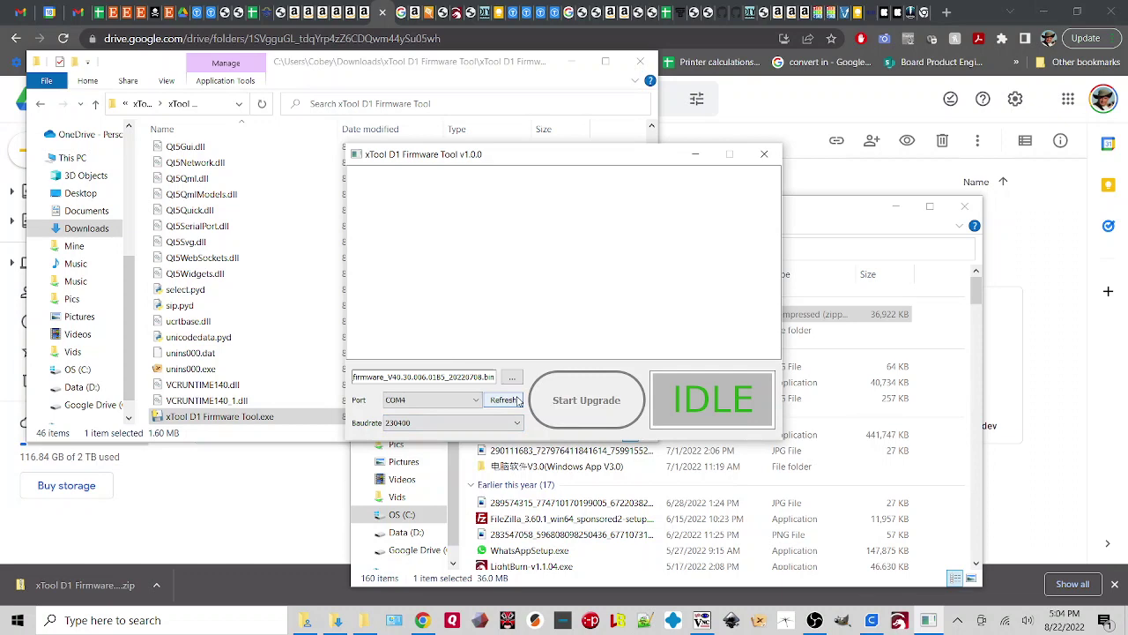
pyautogui.click(578, 405)
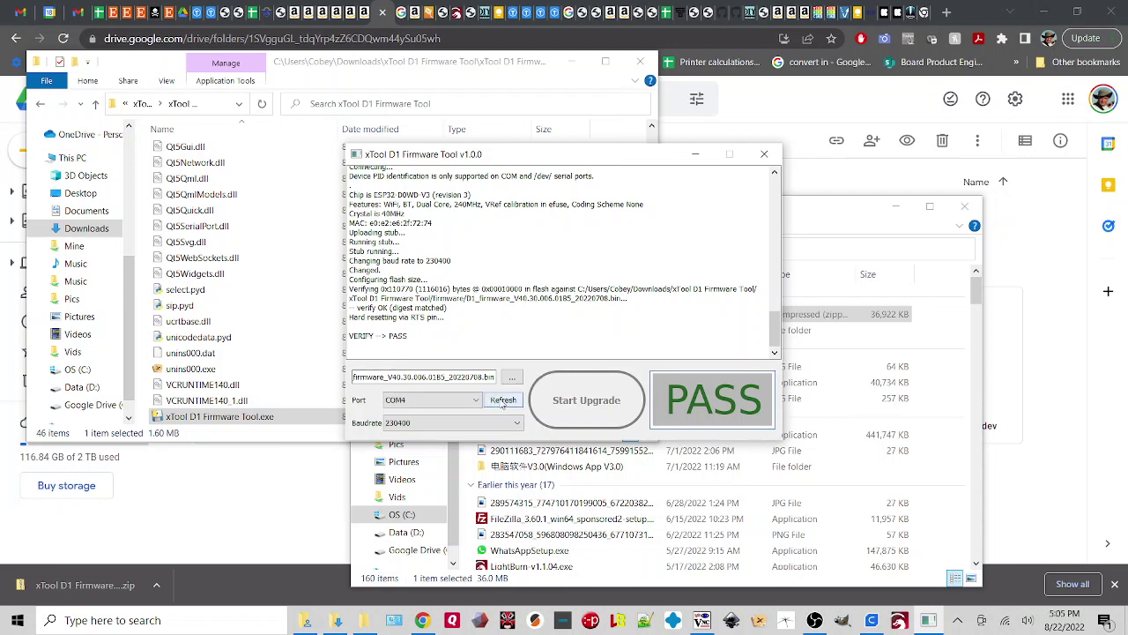
# Refresh the ports and rerun the upgrade, which fails with COM4 access denied.
pyautogui.click(501, 401)
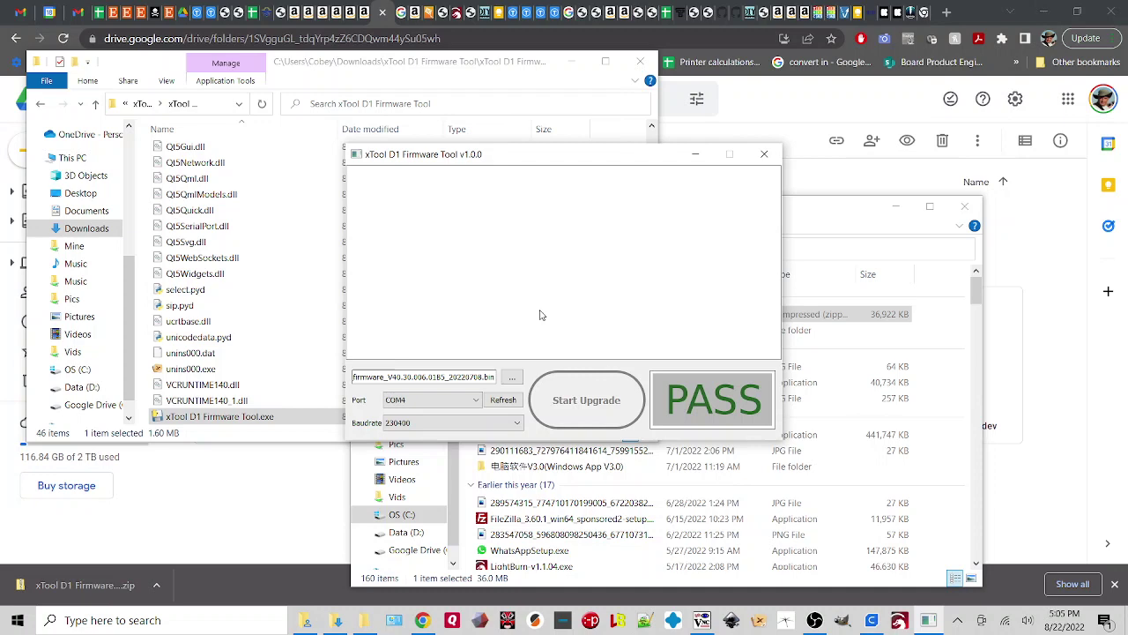
pyautogui.click(582, 411)
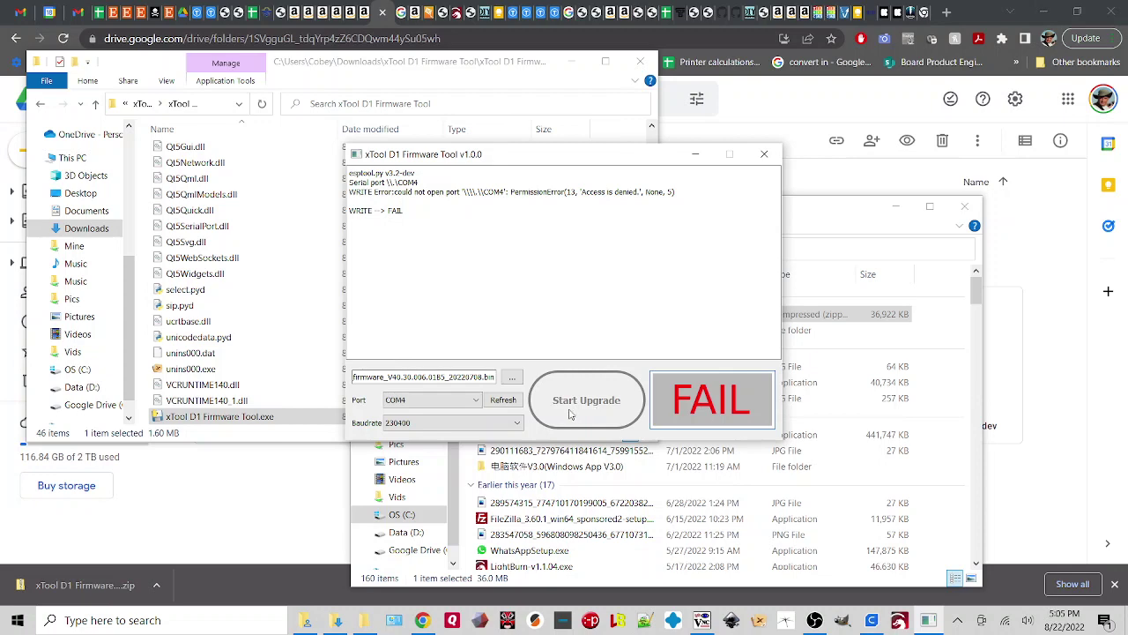
# Refresh the ports, keep COM4 selected, and start another firmware upgrade attempt.
pyautogui.click(501, 401)
pyautogui.click(480, 401)
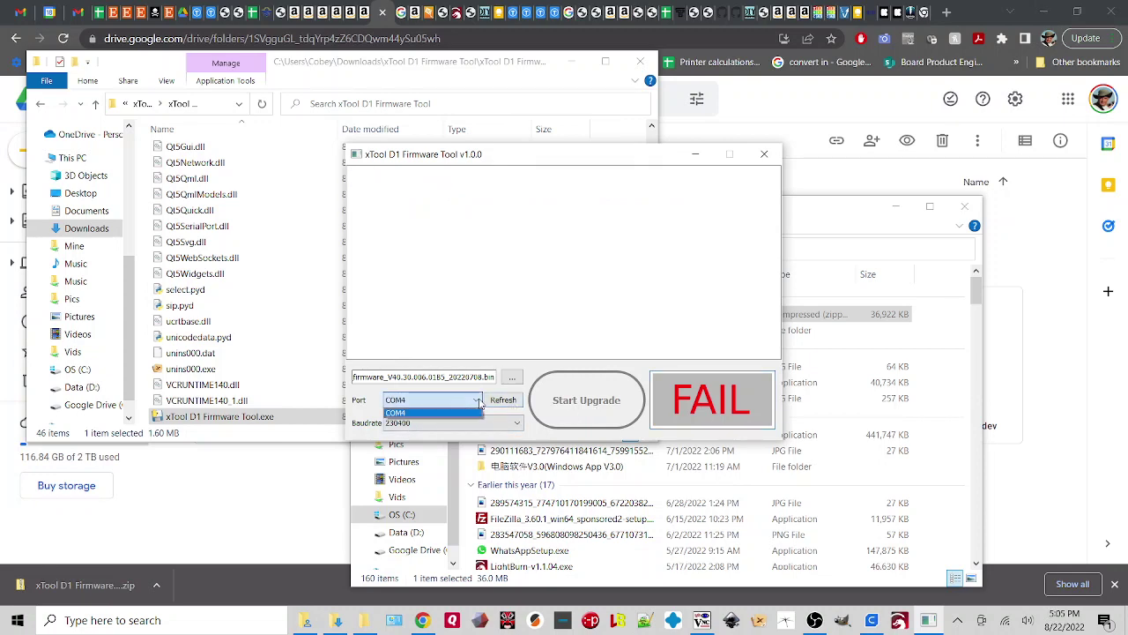
pyautogui.click(423, 412)
pyautogui.click(580, 406)
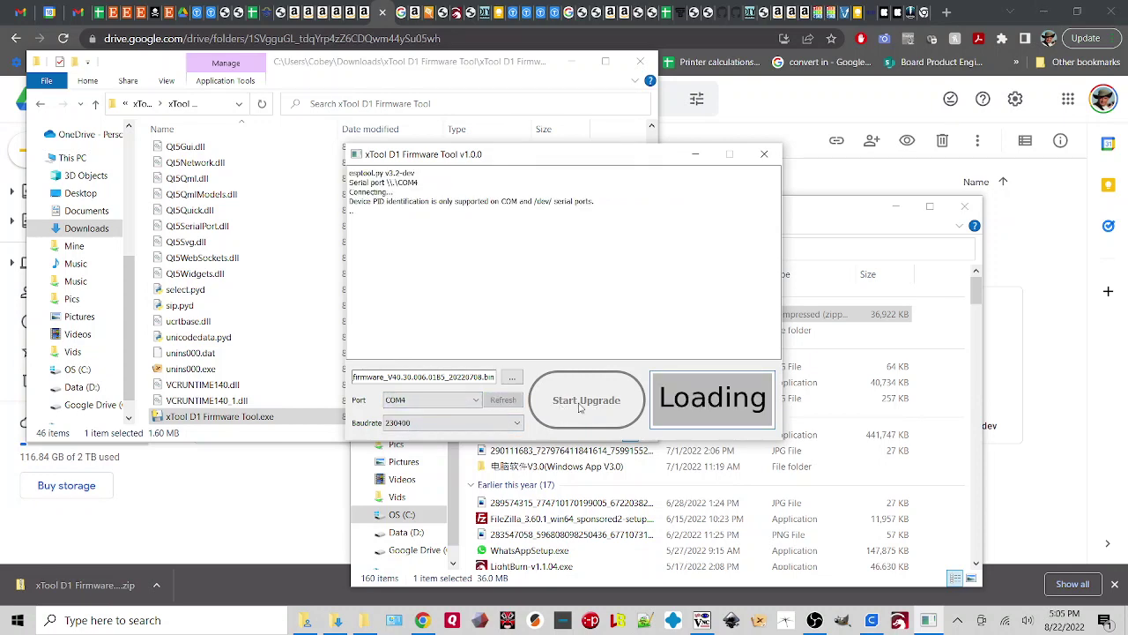